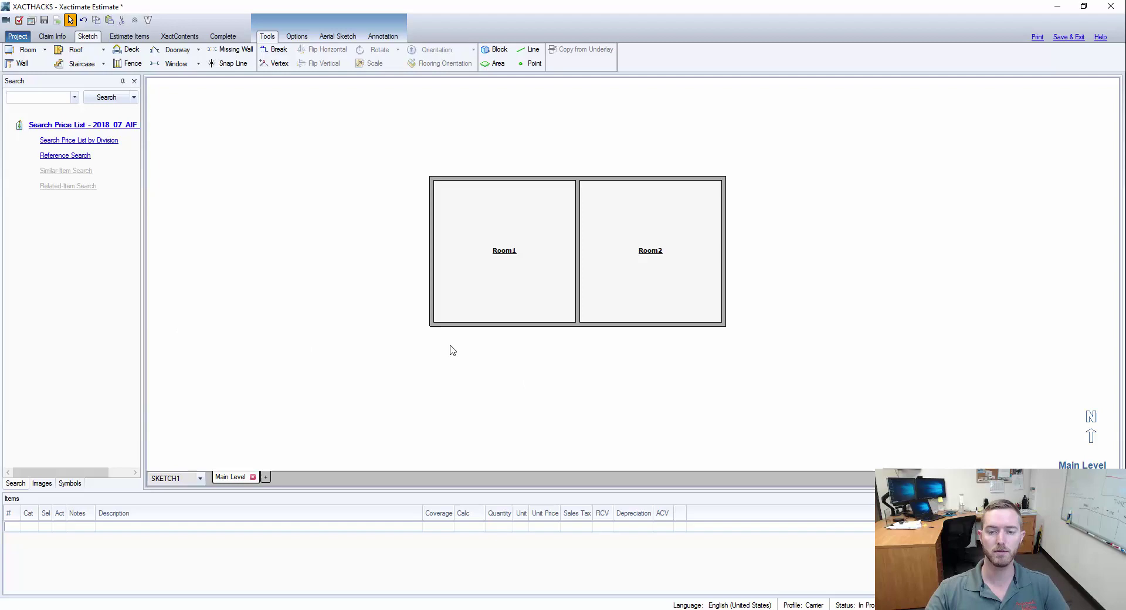
- Find the two-coat paint item 'pnt p2' in the price list and add it to Room1 and Room2
{"action": "left_click", "coordinate": [28, 106]}
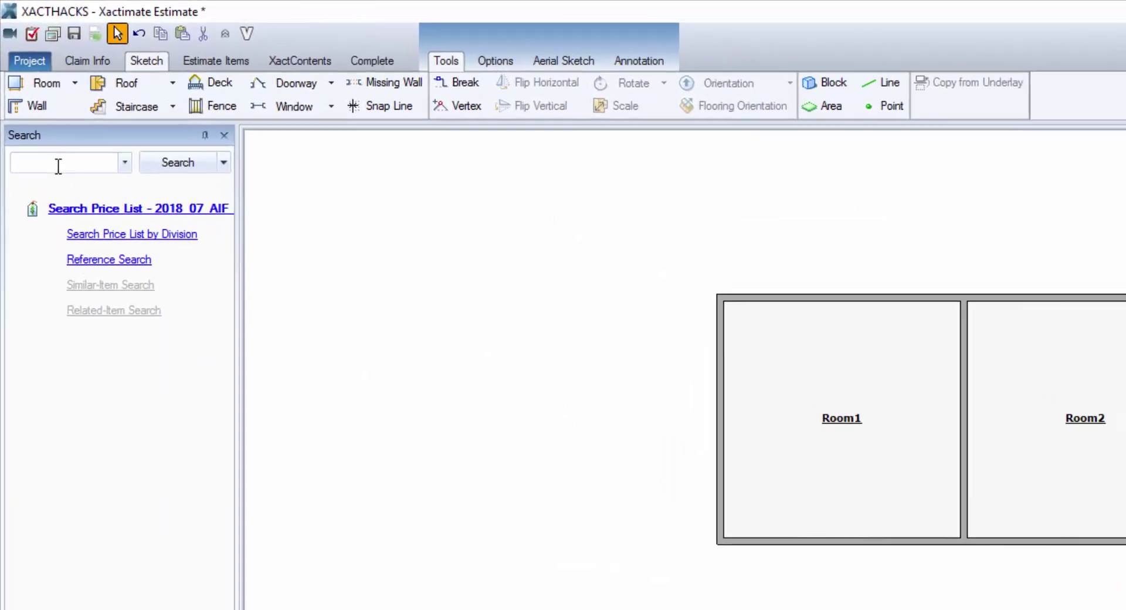
{"action": "left_click", "coordinate": [41, 125]}
{"action": "type", "text": "pnt p2"}
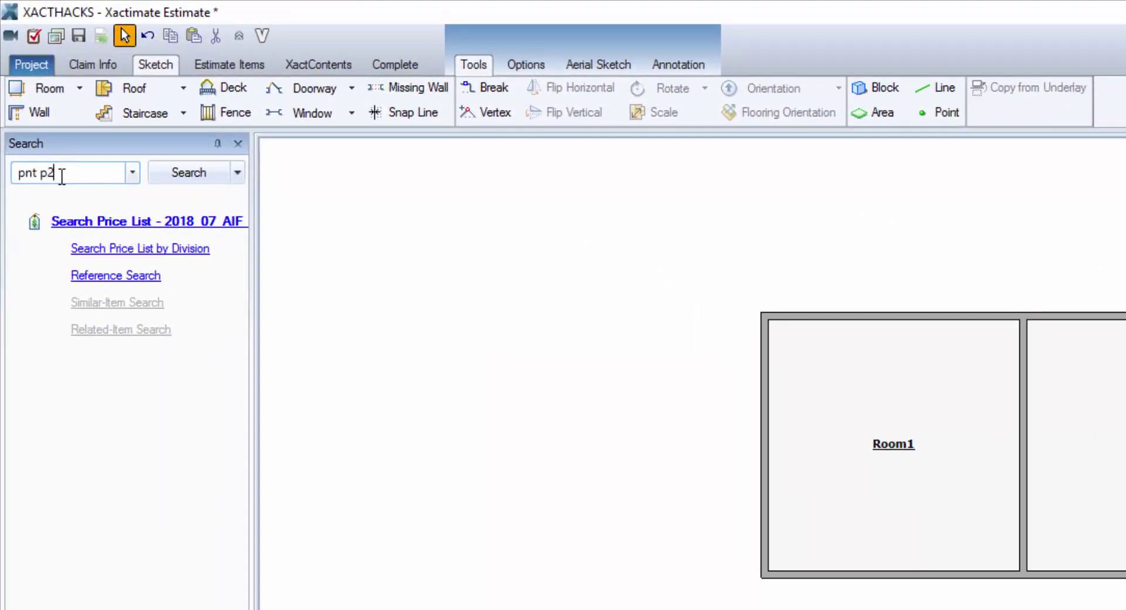
{"action": "mouse_move", "coordinate": [64, 122]}
{"action": "left_mouse_down"}
{"action": "mouse_move", "coordinate": [528, 114]}
{"action": "mouse_move", "coordinate": [537, 229]}
{"action": "left_mouse_up"}
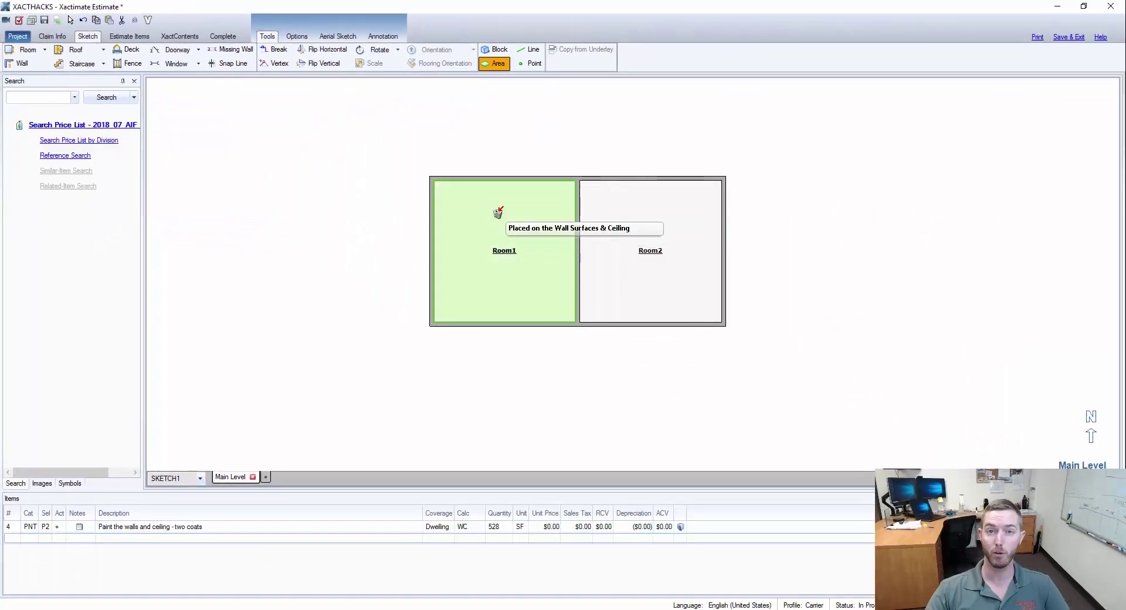
{"action": "left_click", "coordinate": [634, 230]}
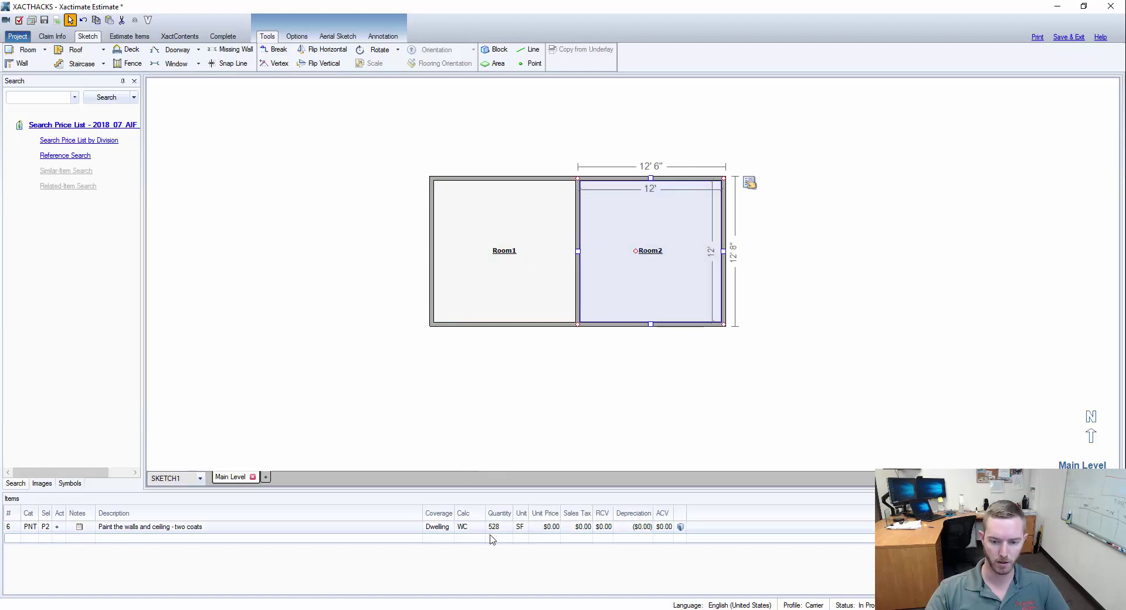
- Set Room2's paint quantity to 40 SF and review both rooms' paint items
{"action": "left_click", "coordinate": [470, 527]}
{"action": "type", "text": "40"}
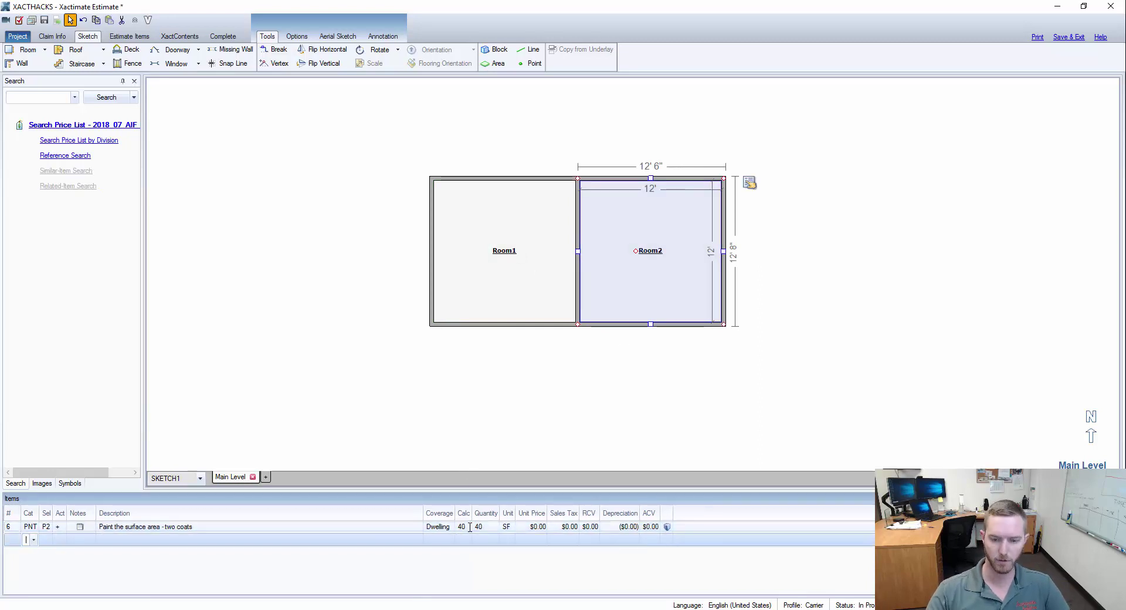
{"action": "left_click", "coordinate": [469, 527]}
{"action": "left_click", "coordinate": [498, 270]}
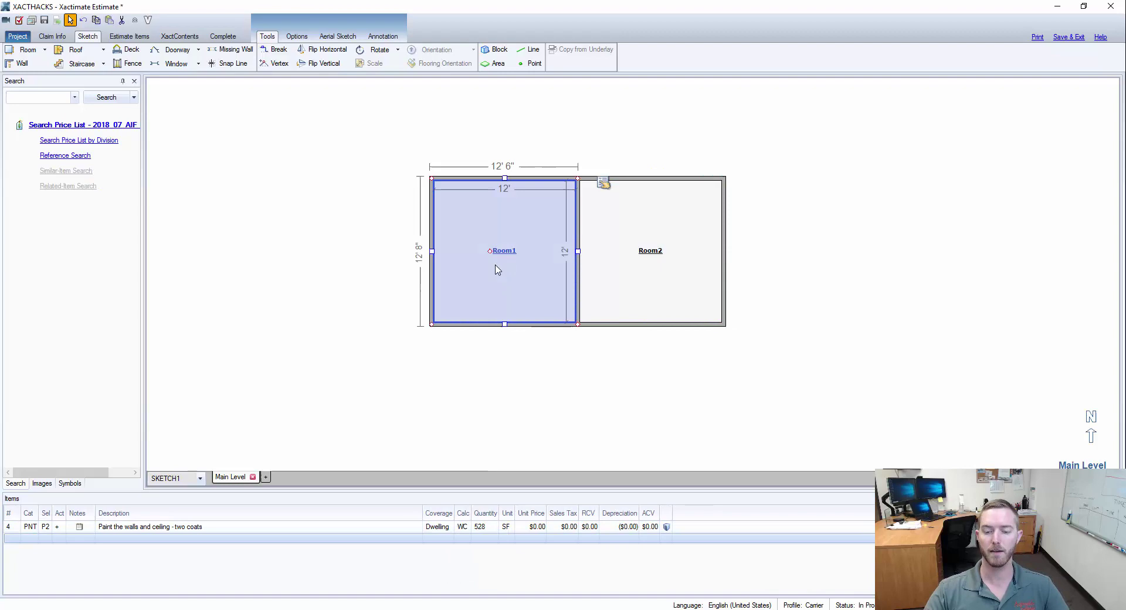
{"action": "left_click", "coordinate": [606, 261]}
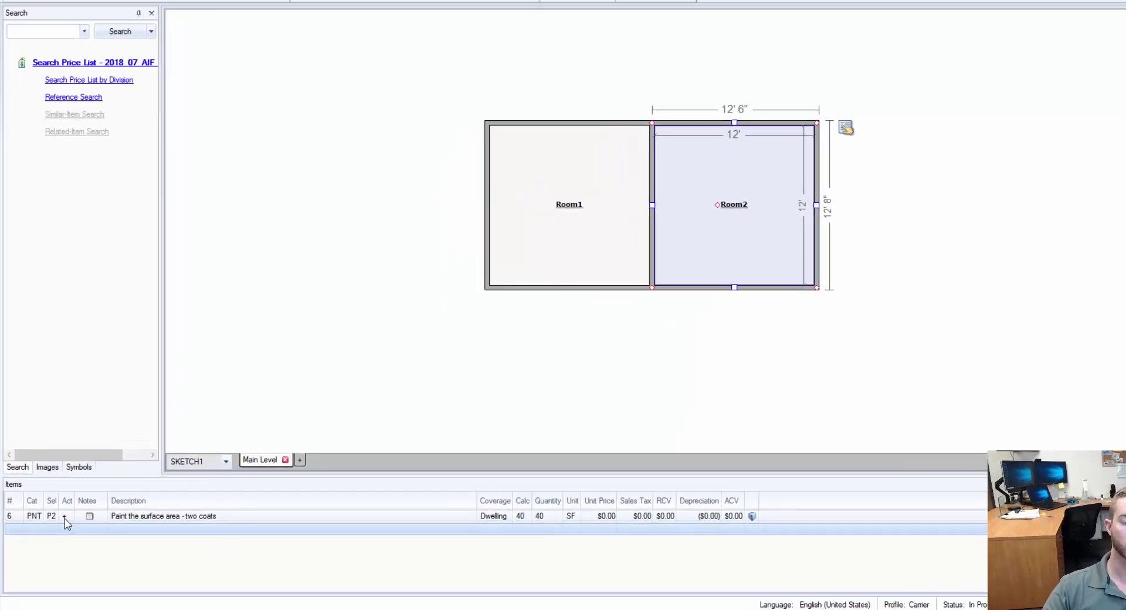
{"action": "right_click", "coordinate": [67, 523]}
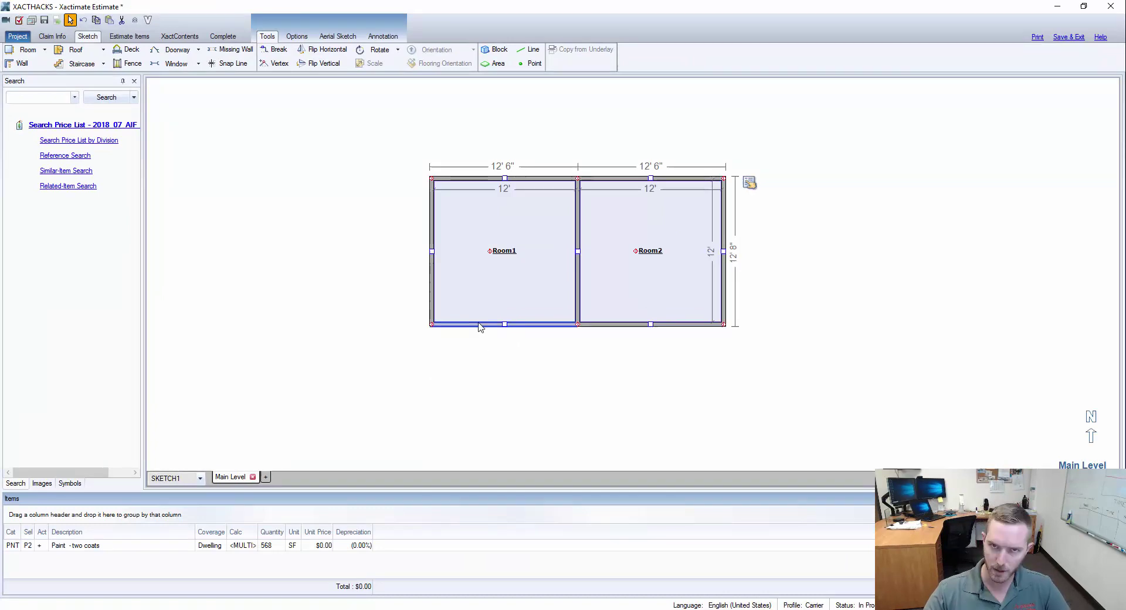
- Select Room1 and Room2 together and open options for the combined 568 SF 'Paint - two coats' line
{"action": "left_click", "coordinate": [495, 288]}
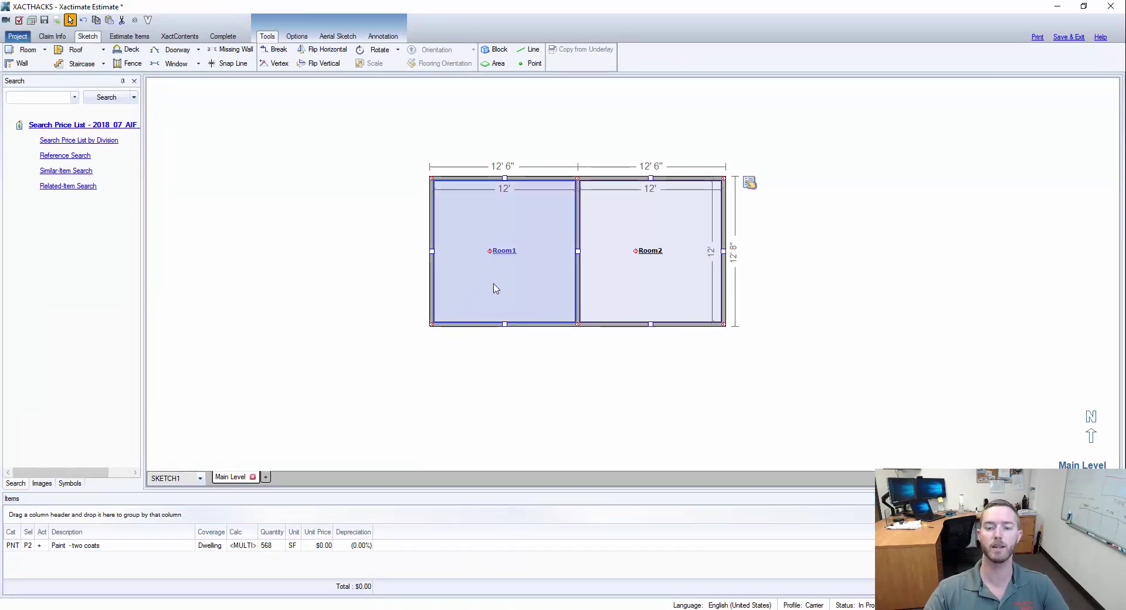
{"action": "left_click", "coordinate": [608, 297]}
{"action": "left_click", "coordinate": [525, 397]}
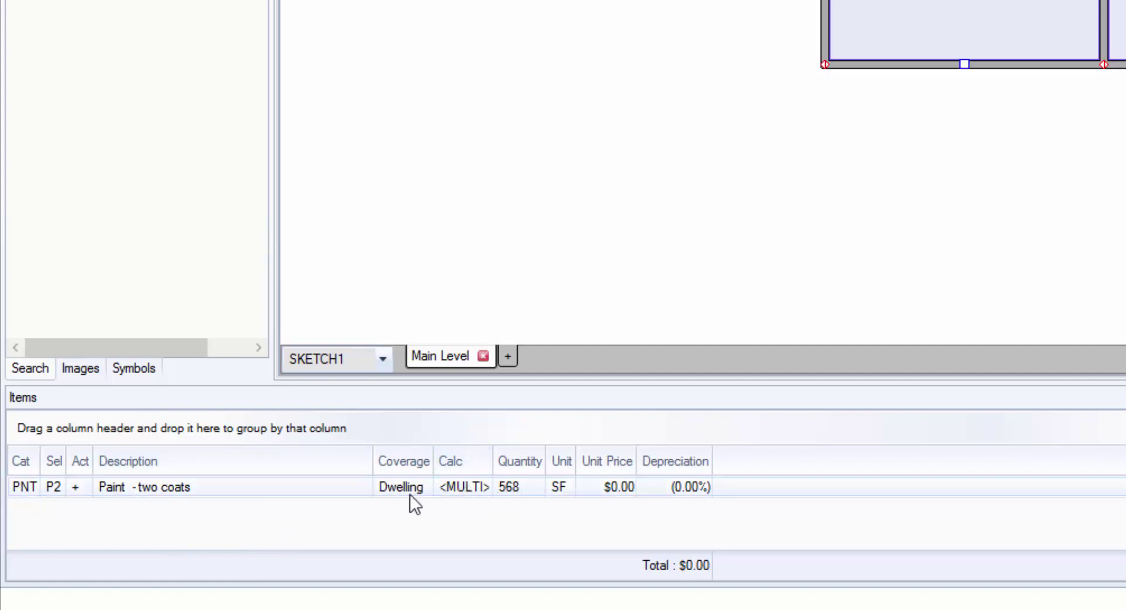
{"action": "right_click", "coordinate": [185, 485]}
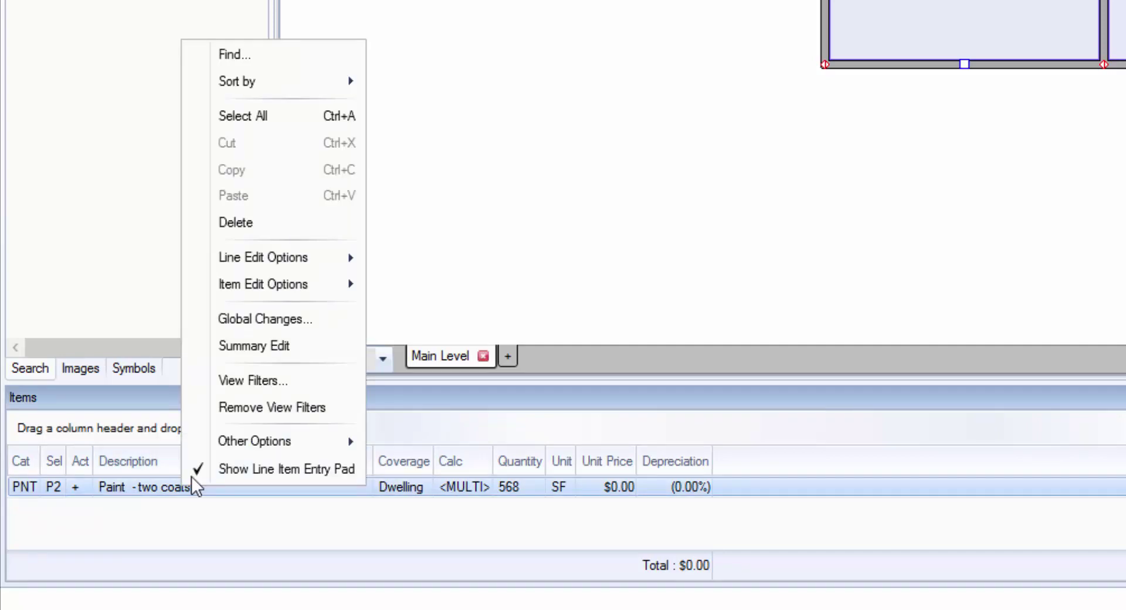
- Start a Global Changes edit of Depreciation, limited to the PNT painting category
{"action": "left_click", "coordinate": [304, 320]}
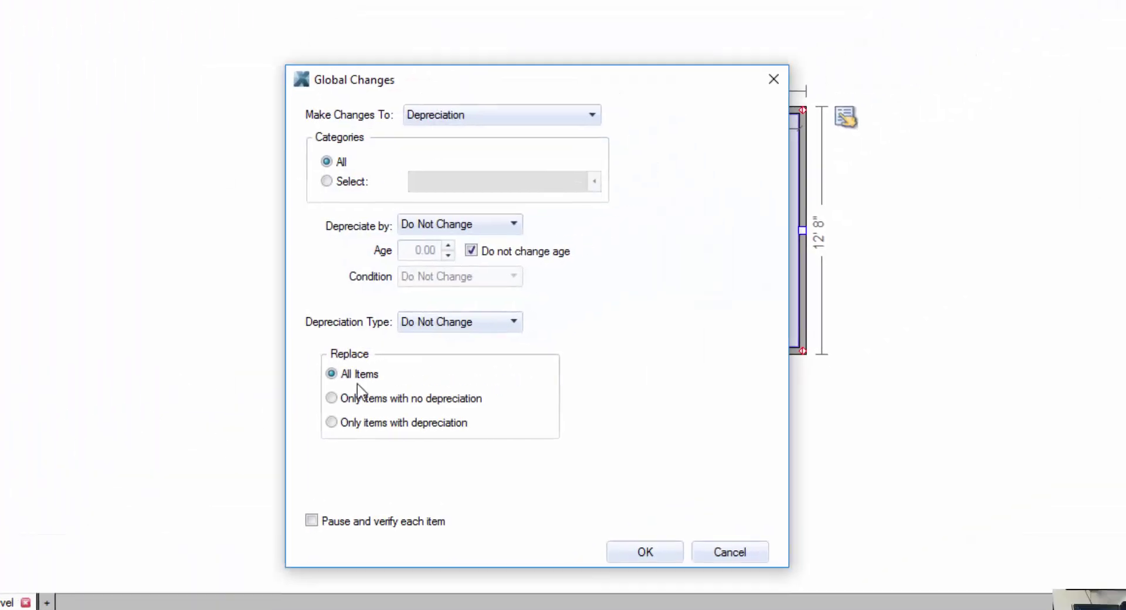
{"action": "left_click", "coordinate": [473, 118]}
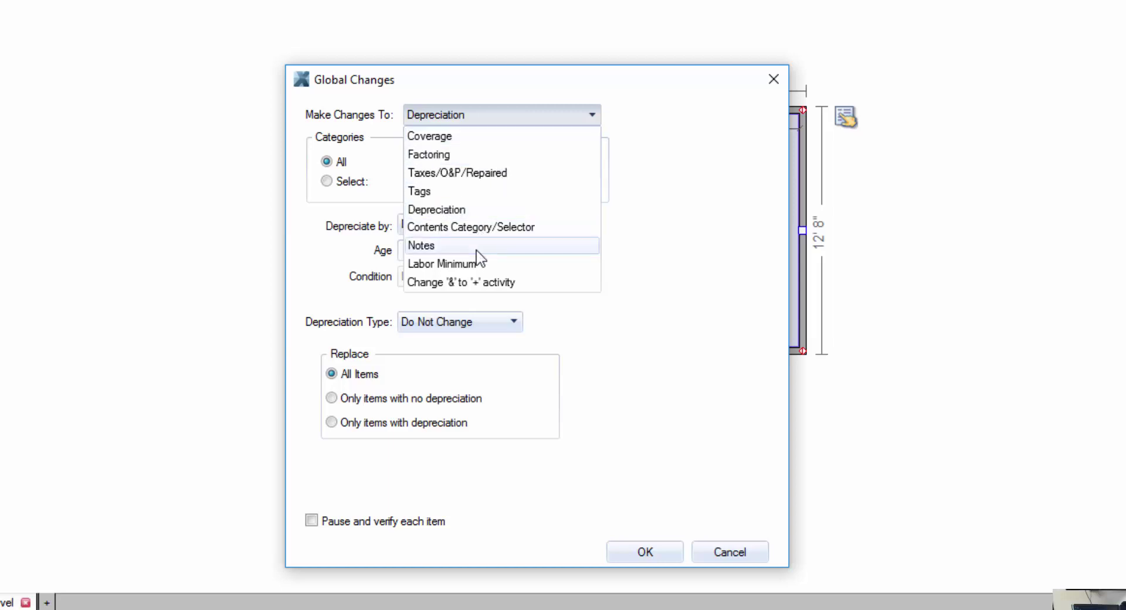
{"action": "left_click", "coordinate": [476, 214]}
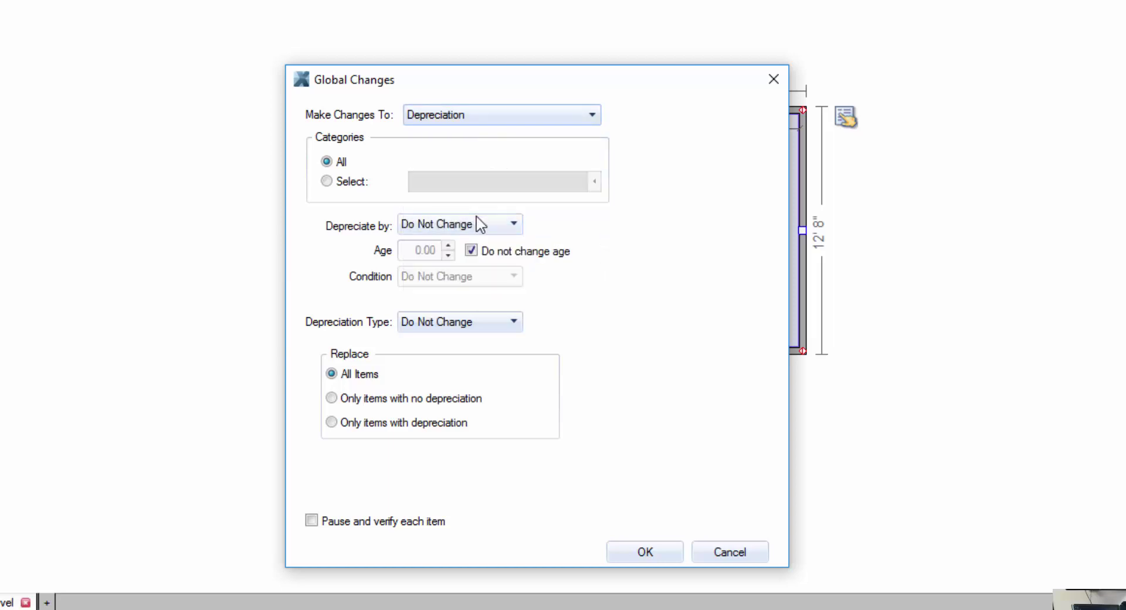
{"action": "left_click", "coordinate": [330, 185]}
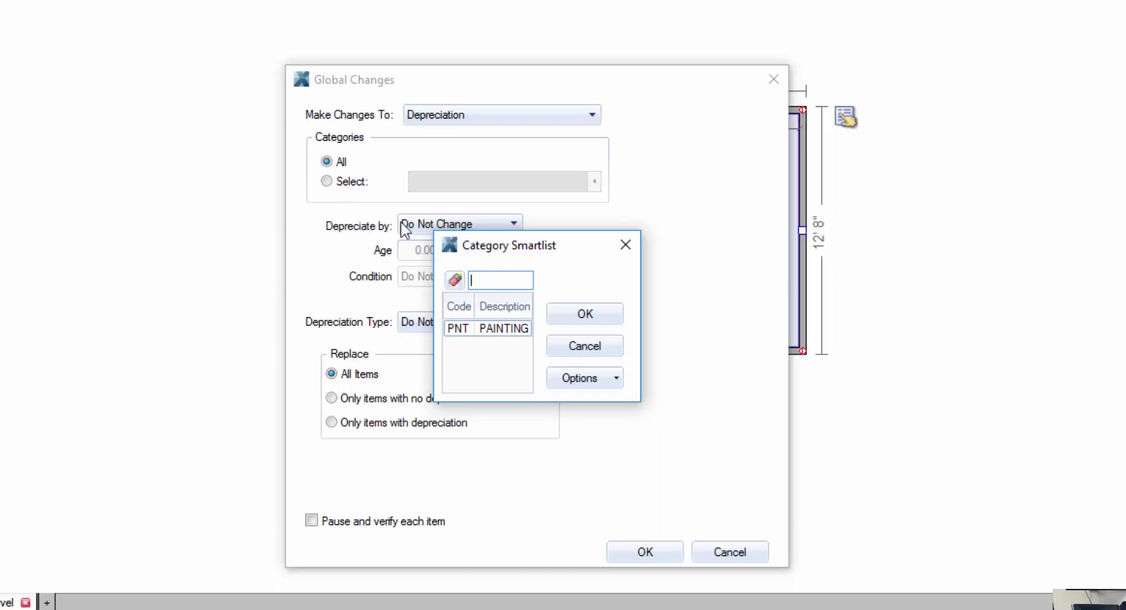
{"action": "left_click", "coordinate": [494, 329]}
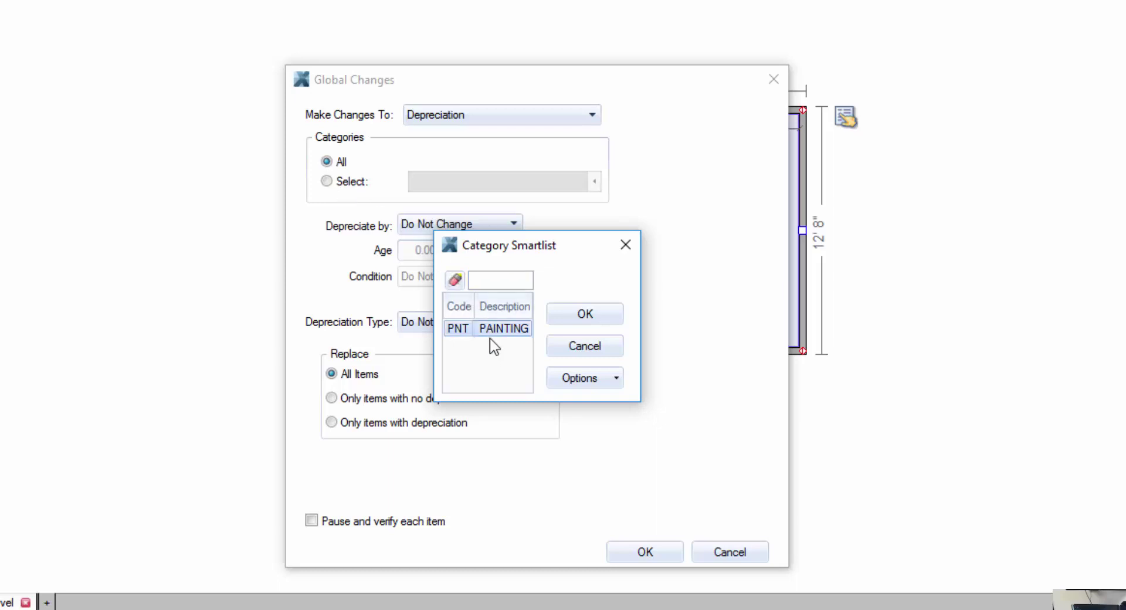
{"action": "left_click", "coordinate": [609, 311]}
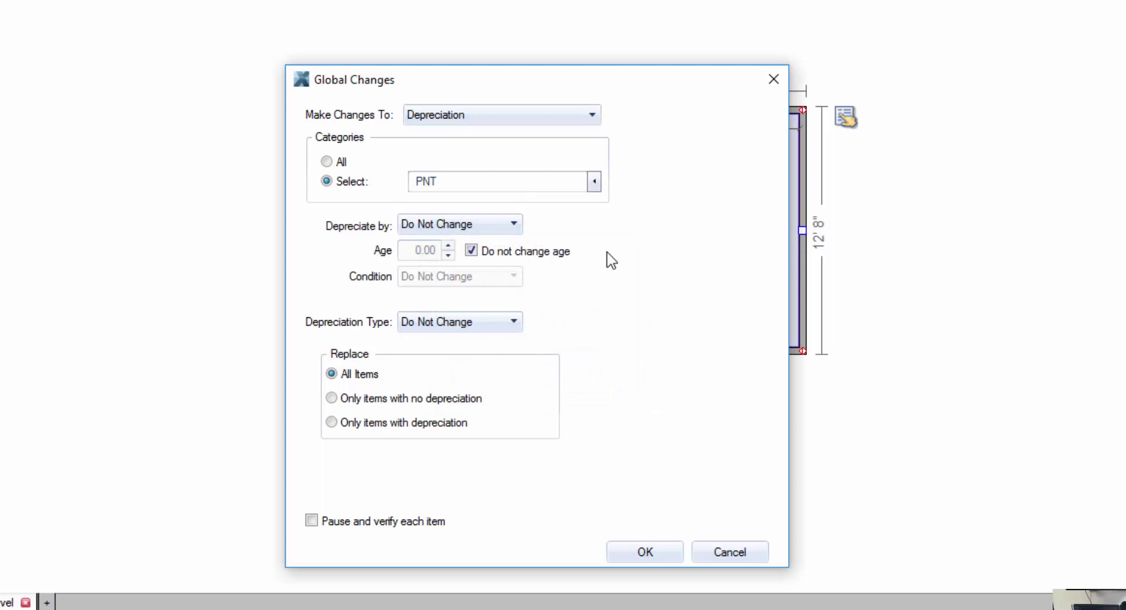
- Depreciate by Age/Condition with age 5.00 years and a Recoverable depreciation type
{"action": "left_click", "coordinate": [510, 227]}
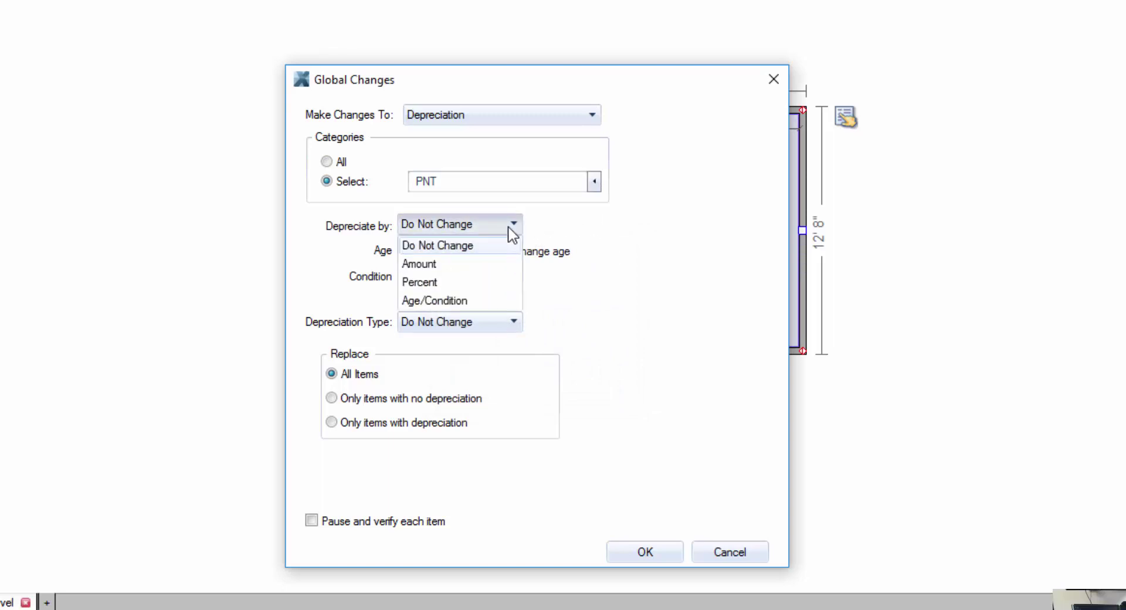
{"action": "left_click", "coordinate": [456, 299]}
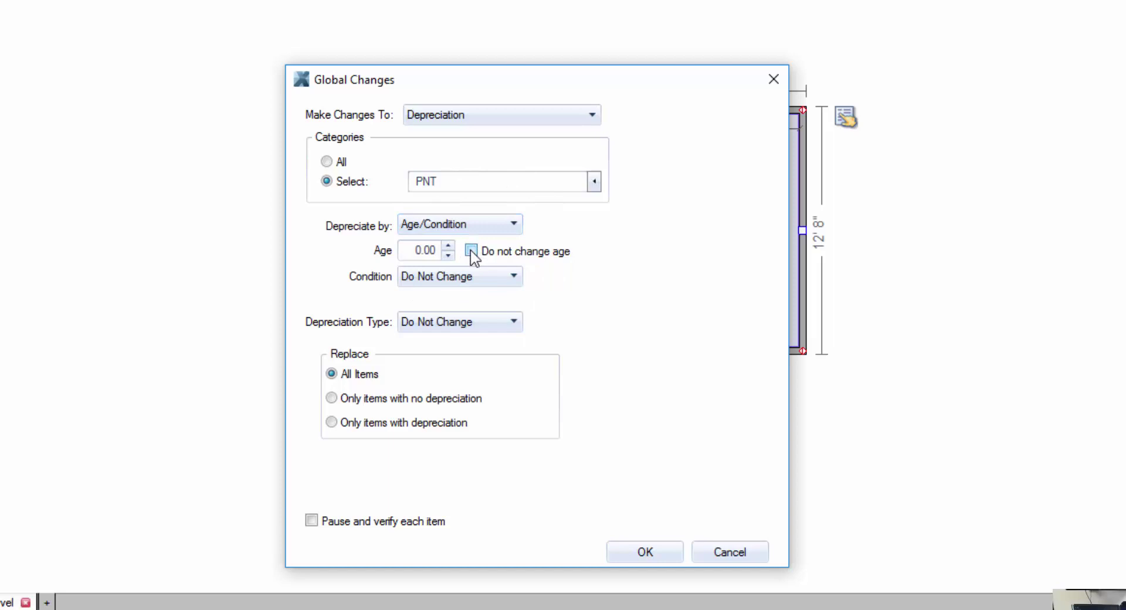
{"action": "left_click", "coordinate": [472, 251]}
{"action": "left_click", "coordinate": [449, 245]}
{"action": "left_click", "coordinate": [449, 246]}
{"action": "left_click", "coordinate": [449, 246]}
{"action": "left_click", "coordinate": [479, 276]}
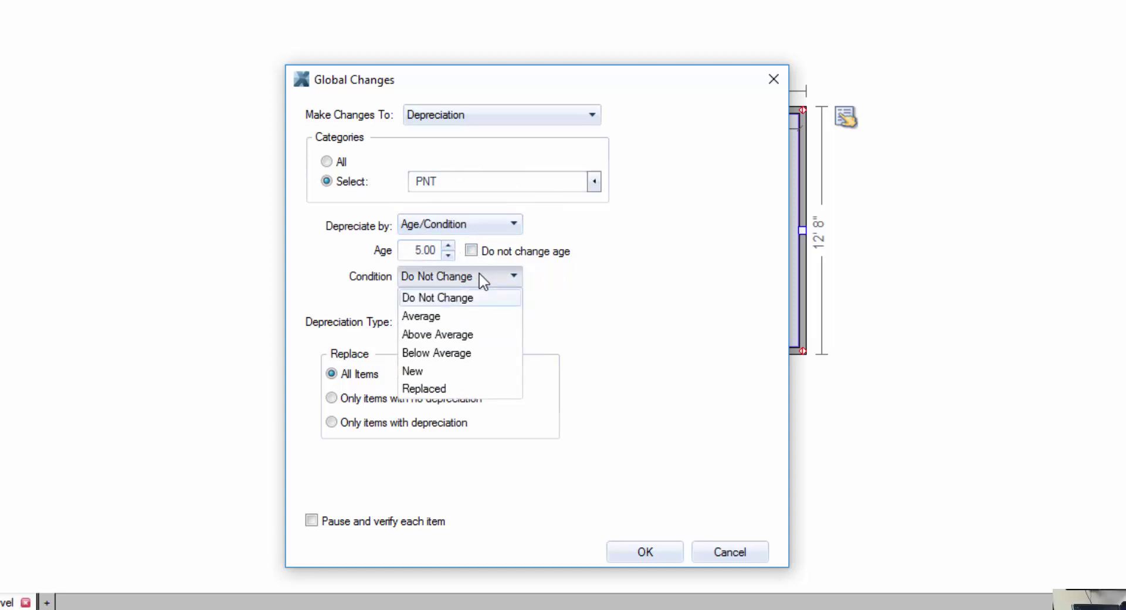
{"action": "left_click", "coordinate": [481, 277]}
{"action": "left_click", "coordinate": [482, 324]}
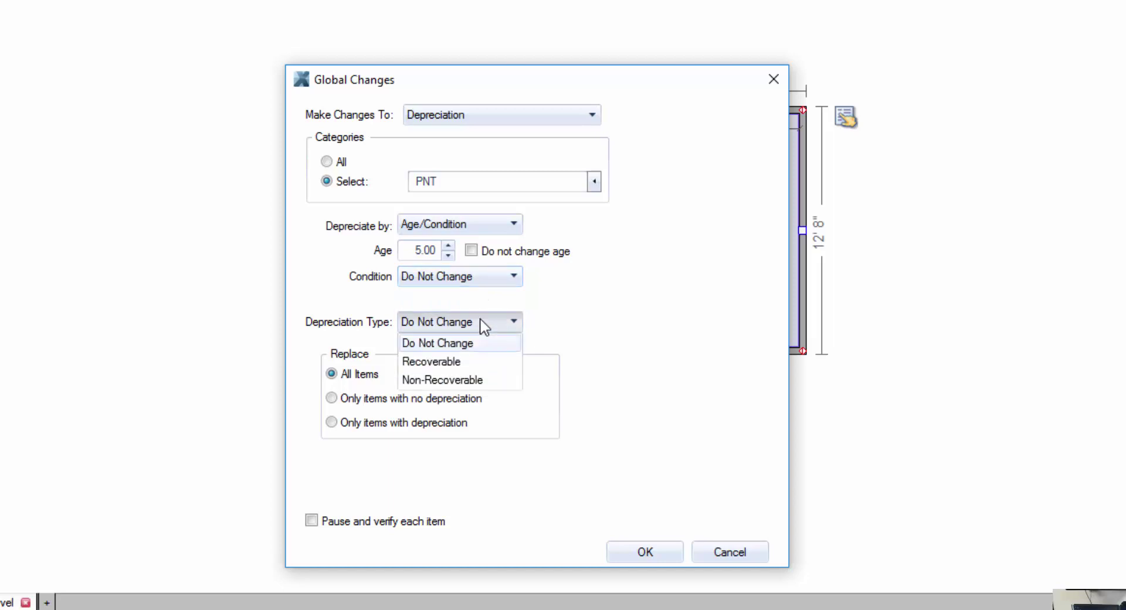
{"action": "left_click", "coordinate": [454, 361]}
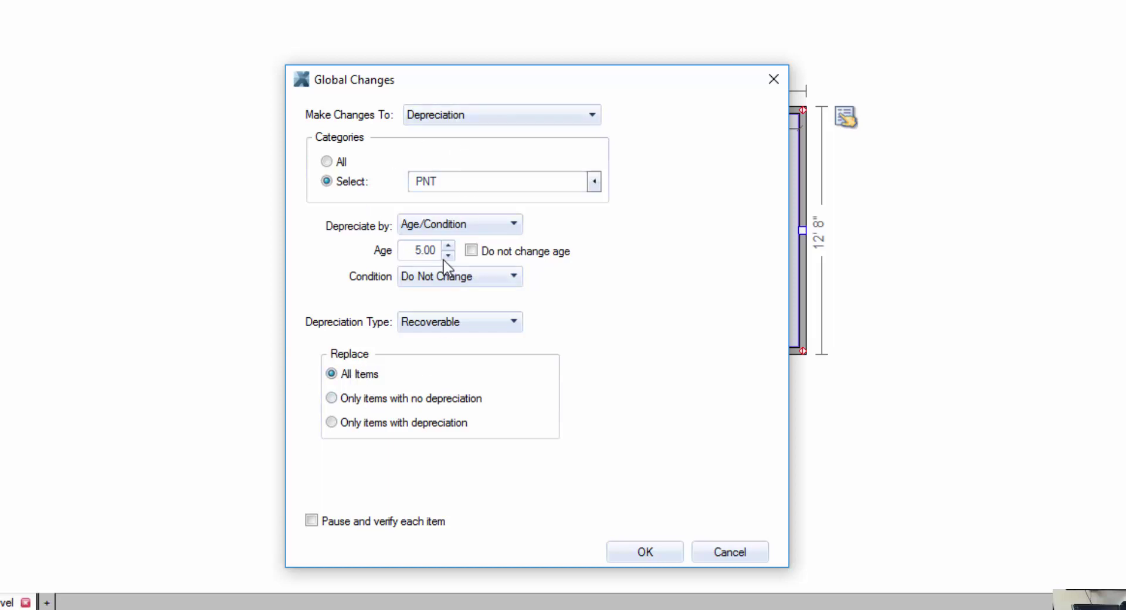
- Apply the change, then check that Room1 and Room2's combined paint line shows 5.00-year depreciation
{"action": "left_click", "coordinate": [631, 552]}
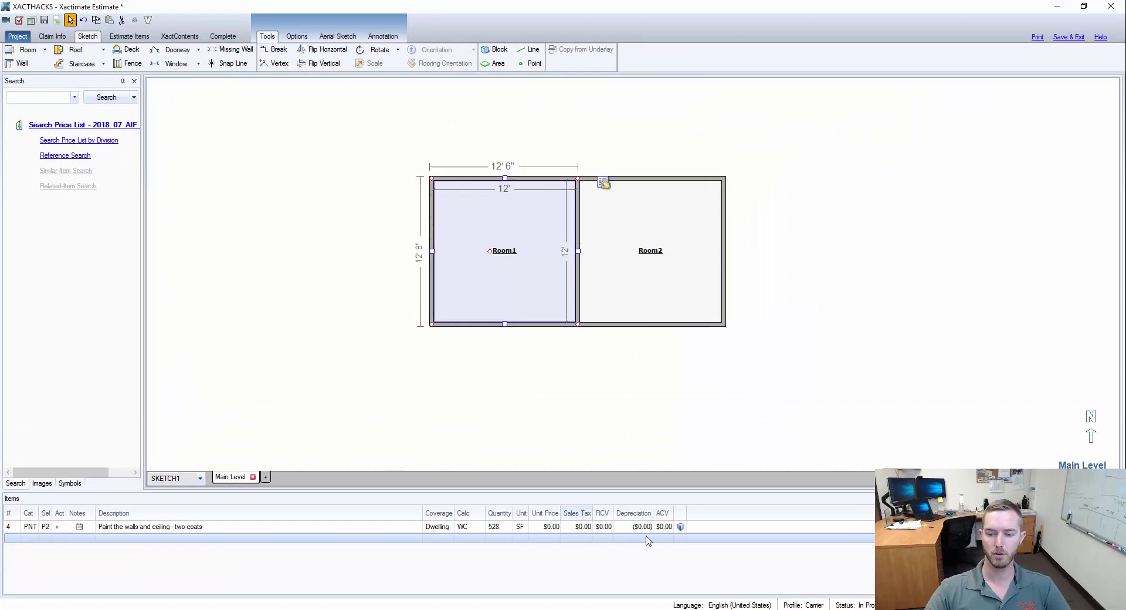
{"action": "left_click", "coordinate": [643, 309]}
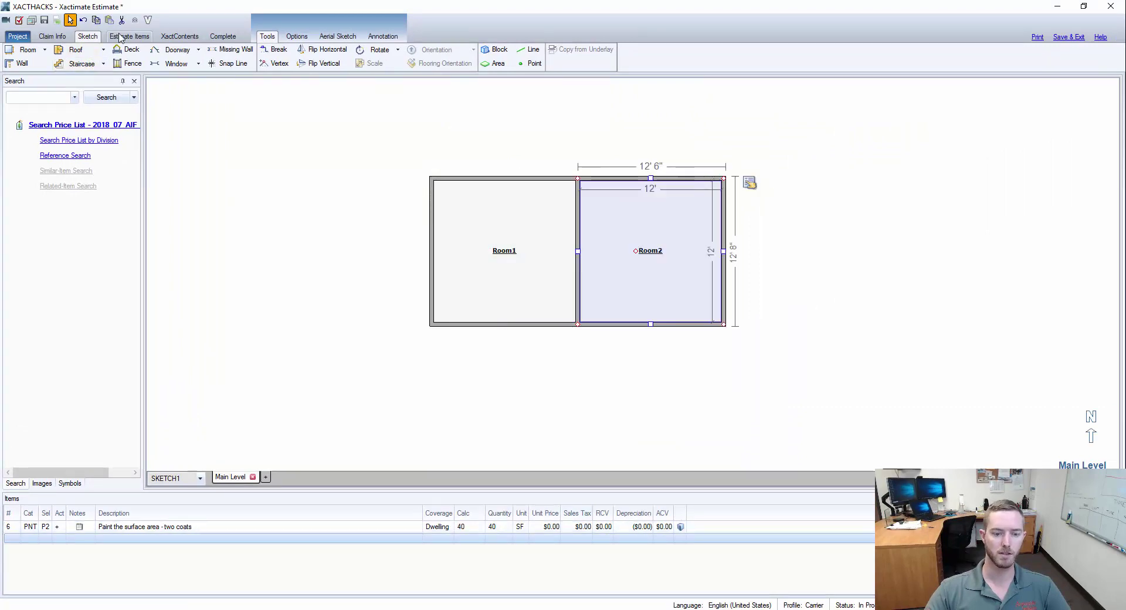
{"action": "left_click", "coordinate": [121, 38]}
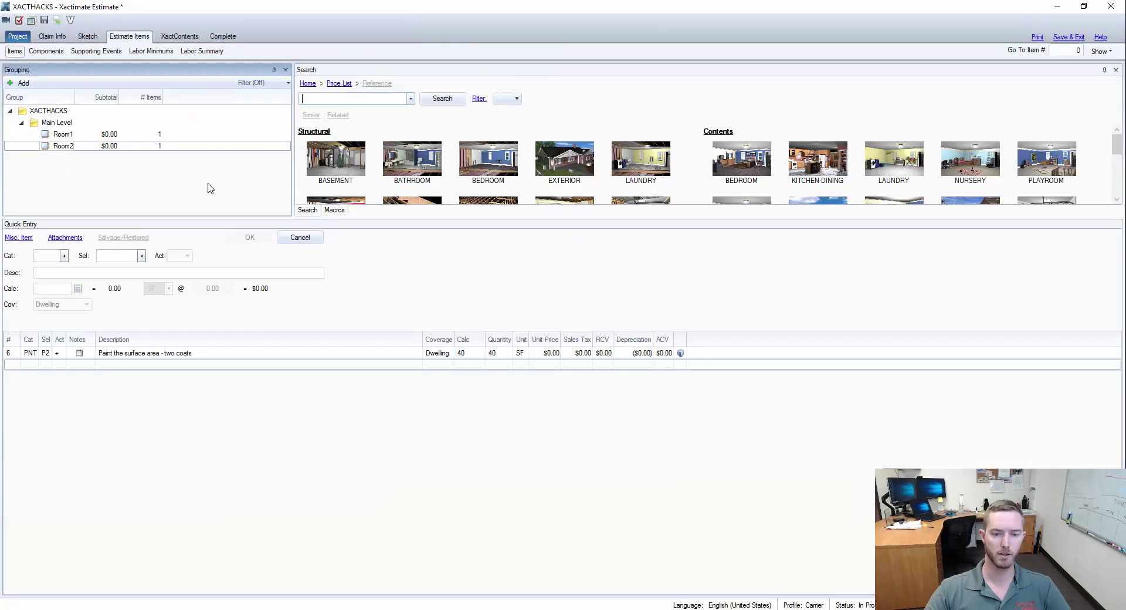
{"action": "left_click", "coordinate": [58, 123]}
{"action": "left_click", "coordinate": [64, 133]}
{"action": "left_click", "coordinate": [63, 146], "text": "ctrl"}
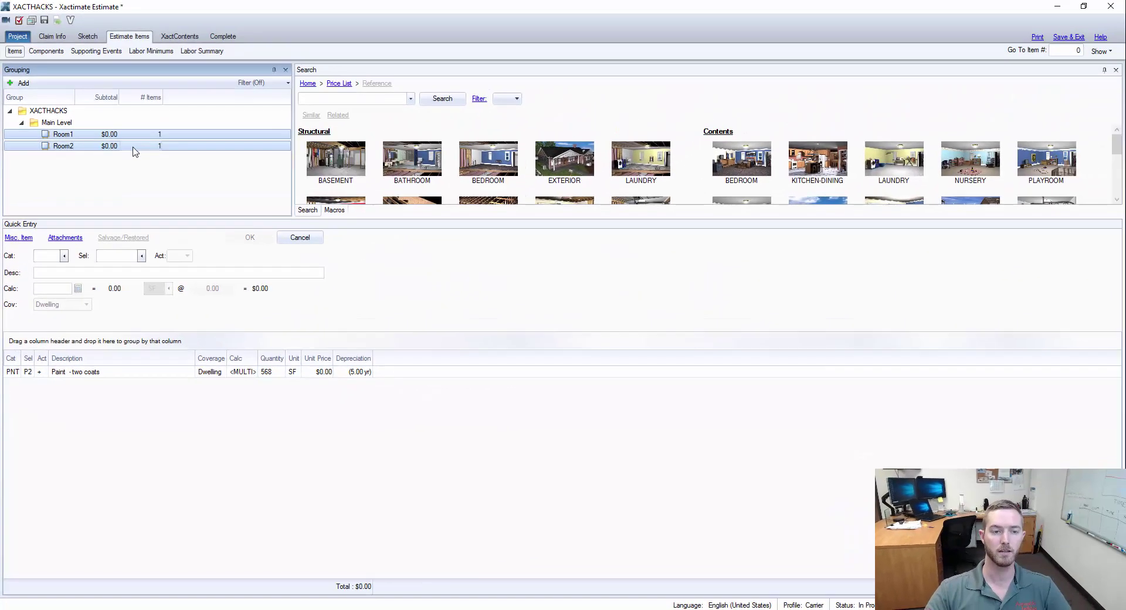
{"action": "left_click", "coordinate": [137, 145]}
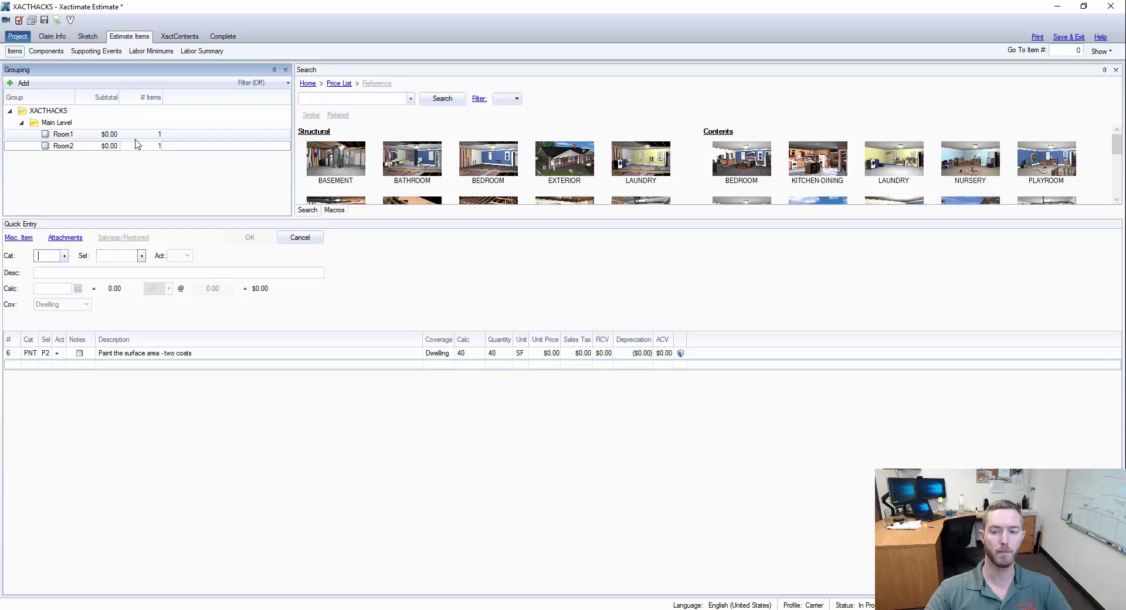
{"action": "left_click", "coordinate": [79, 147], "text": "shift"}
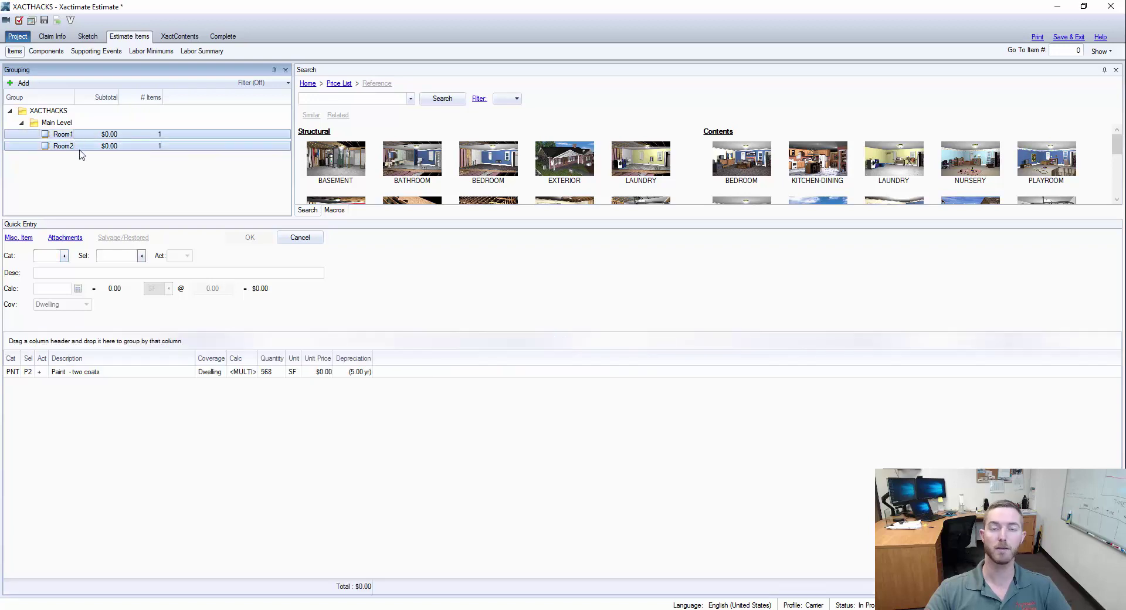